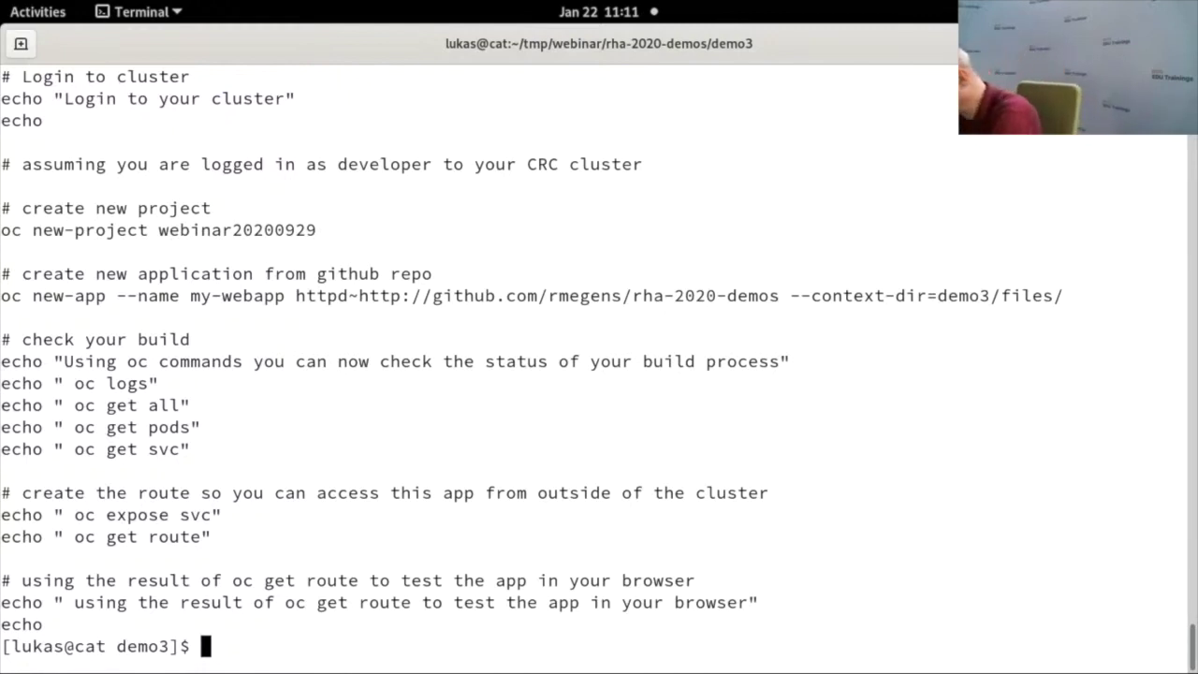
# Step: Switch to Firefox and show the OpenShift console's Topology page in full screen
pyautogui.hotkey('alt', 'Tab')
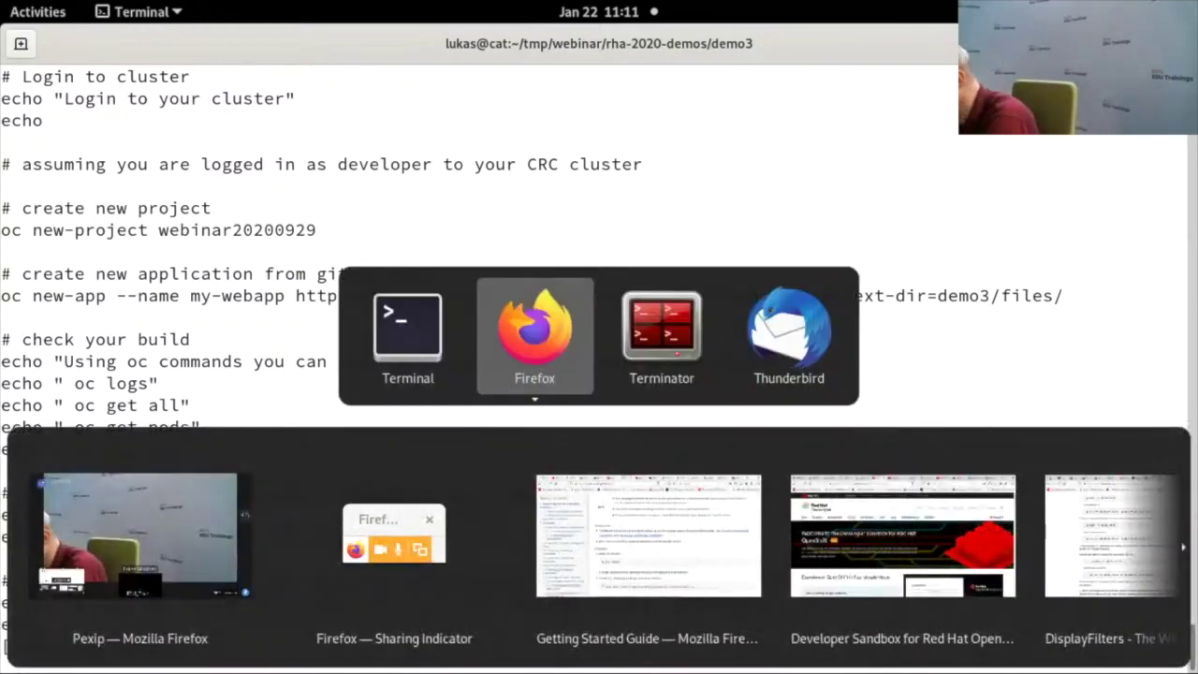
pyautogui.press('Return')
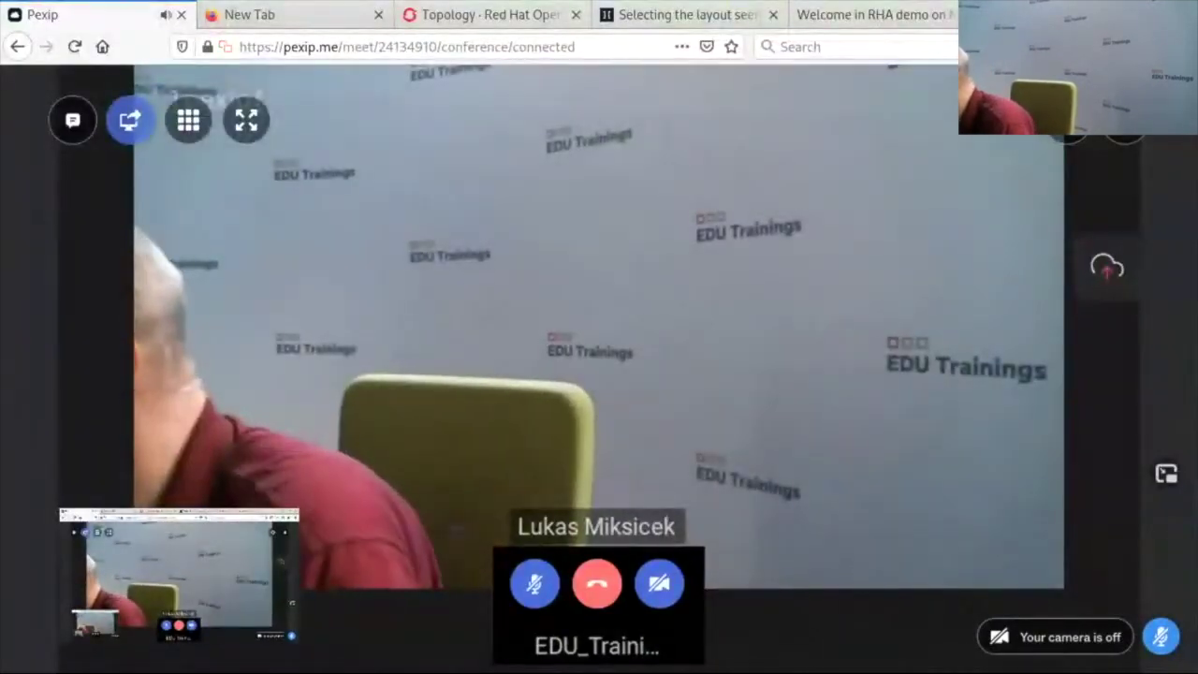
pyautogui.hotkey('ctrl', '3')
pyautogui.press('F11')
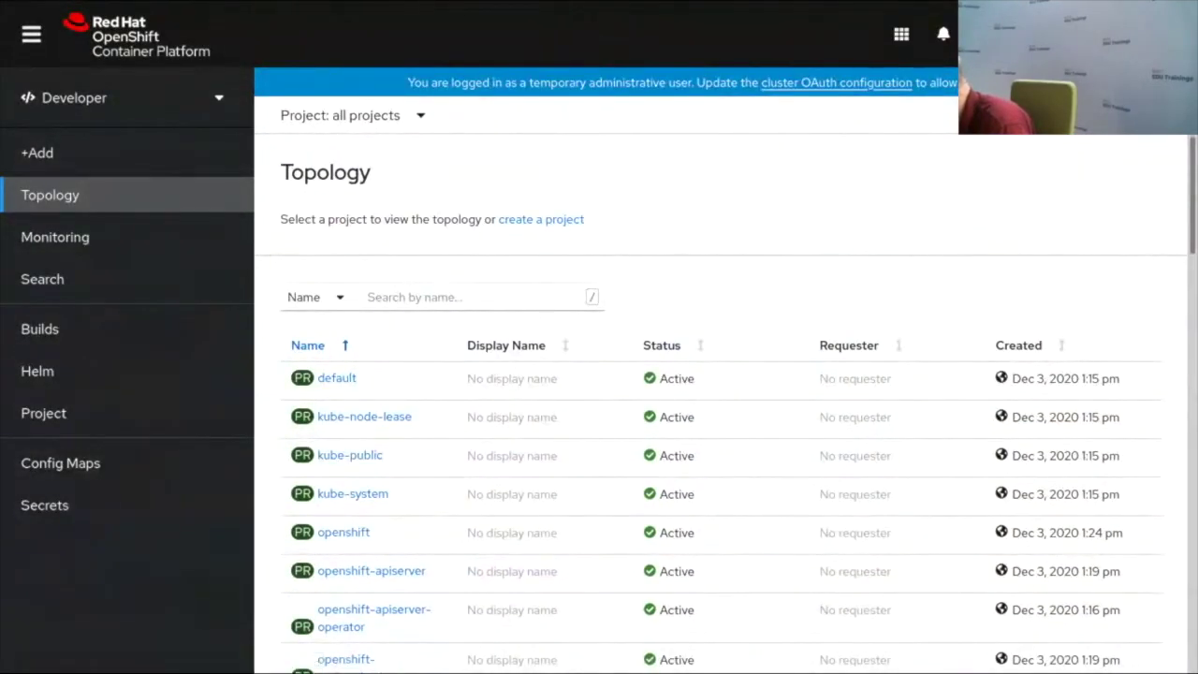
# Step: Select the webinar20200929 project for the Topology view
pyautogui.click(348, 116)
pyautogui.press('Escape')
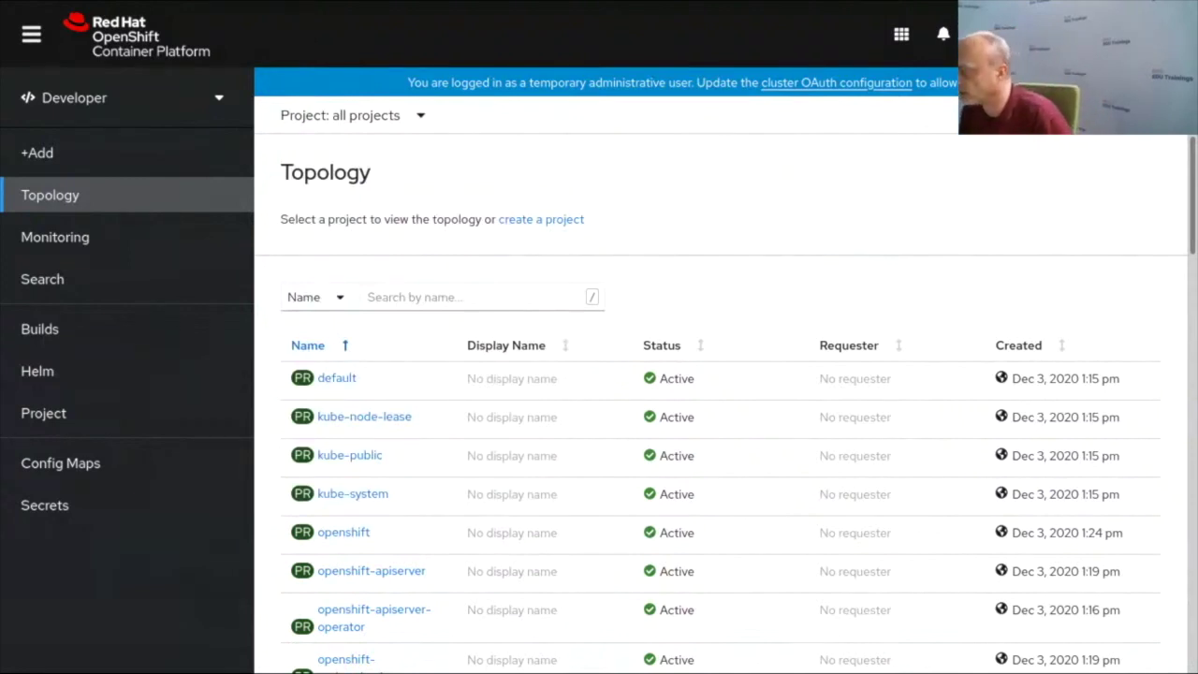
pyautogui.press('Return')
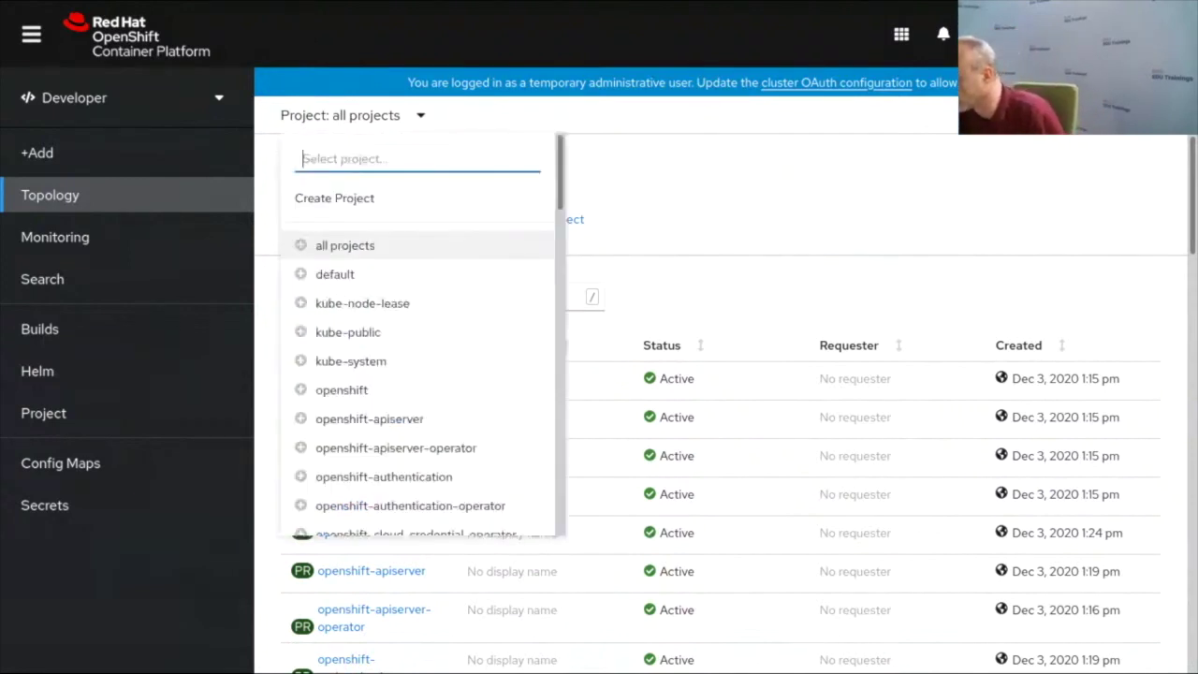
pyautogui.scroll(-3, 383, 299)
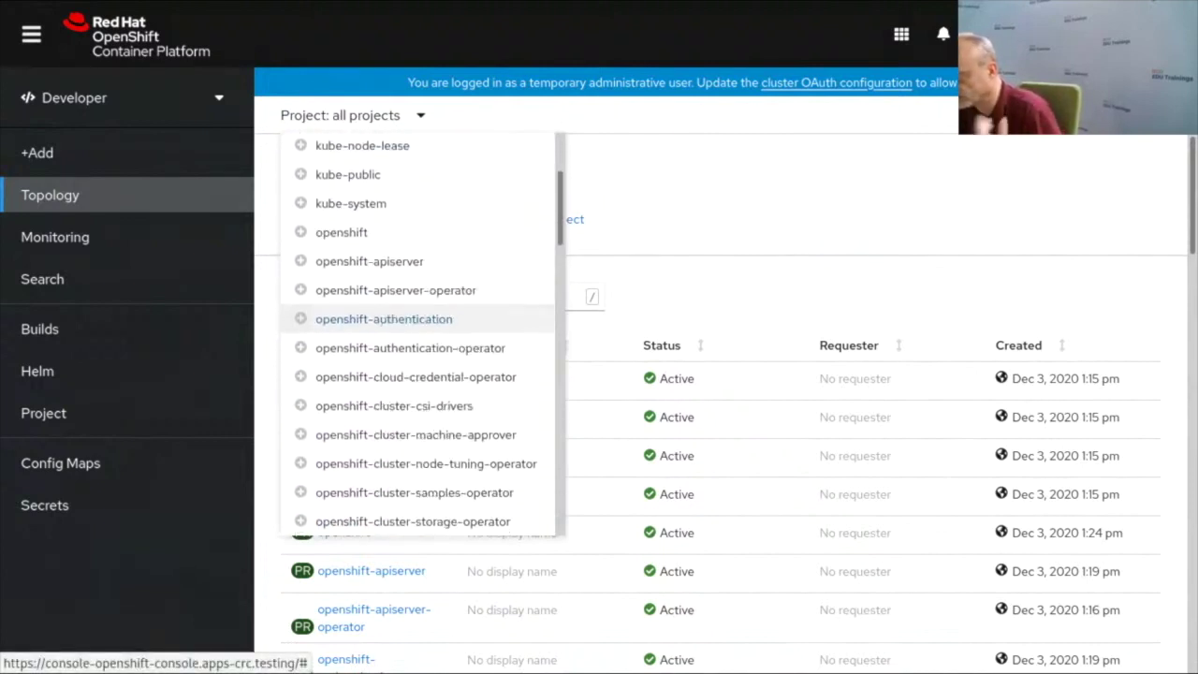
pyautogui.scroll(-2, 403, 328)
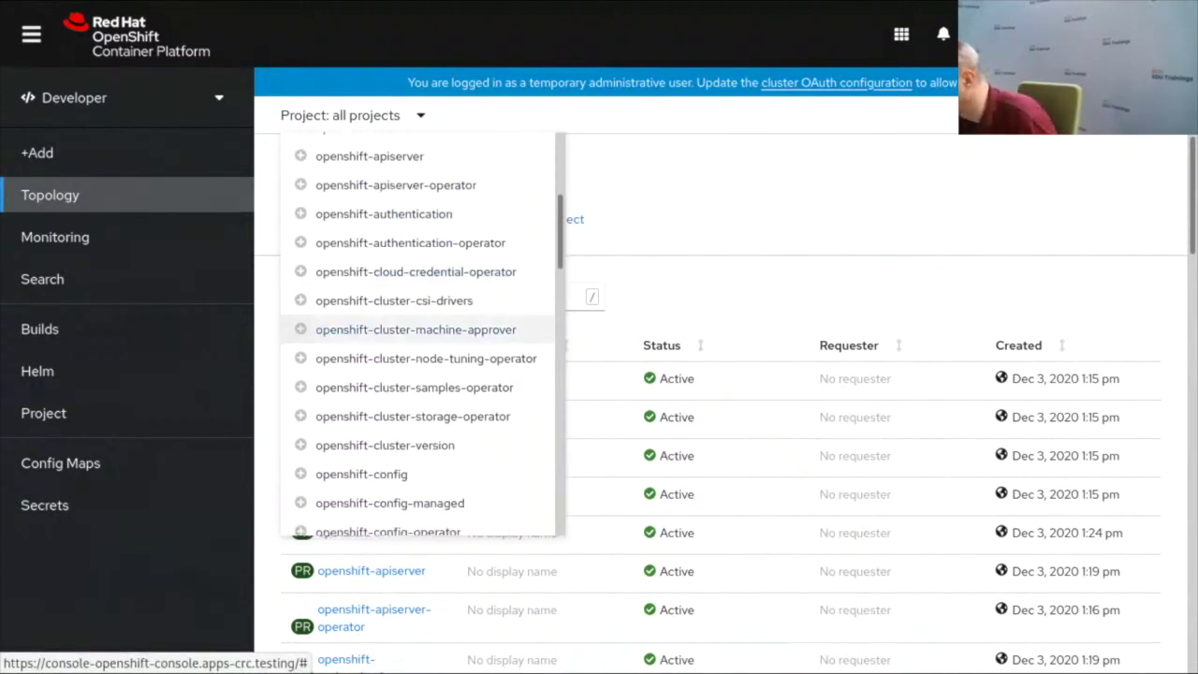
pyautogui.scroll(-3, 412, 318)
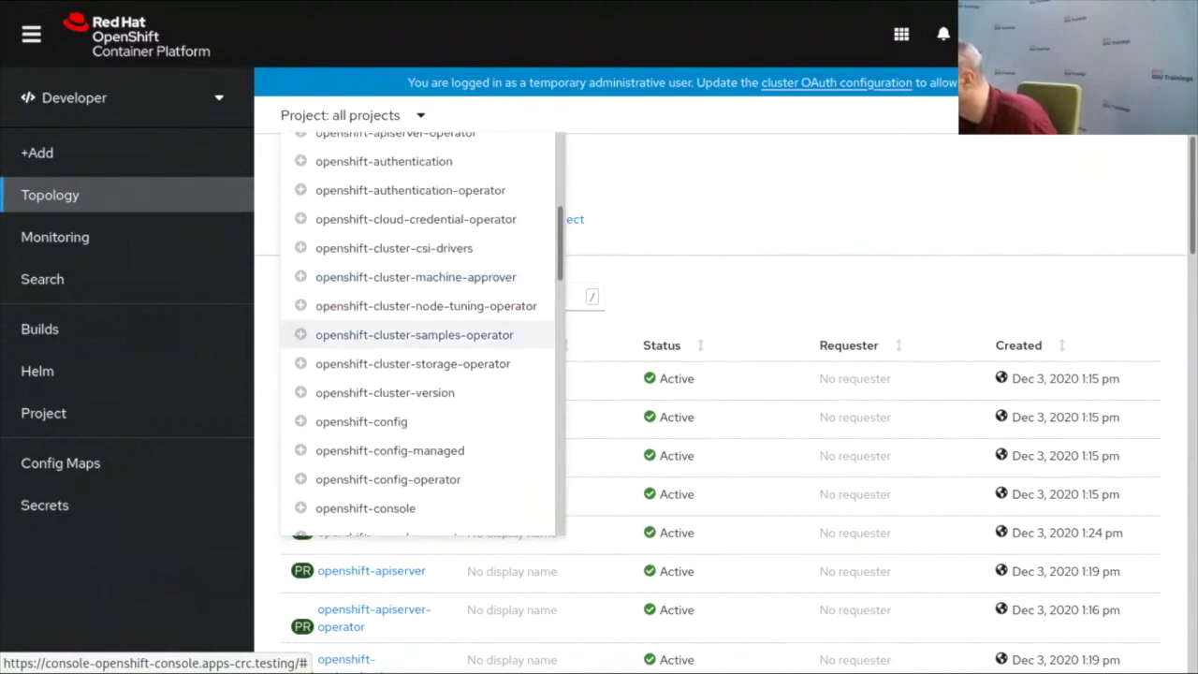
pyautogui.scroll(-4, 411, 327)
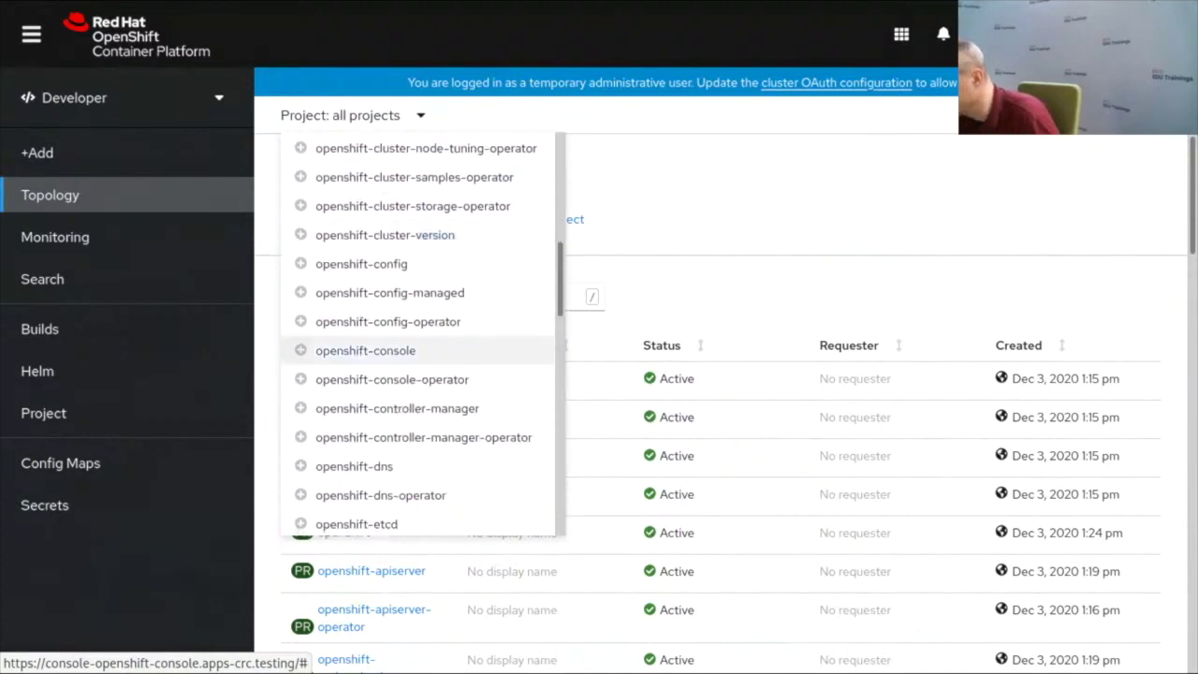
pyautogui.scroll(-15, 412, 339)
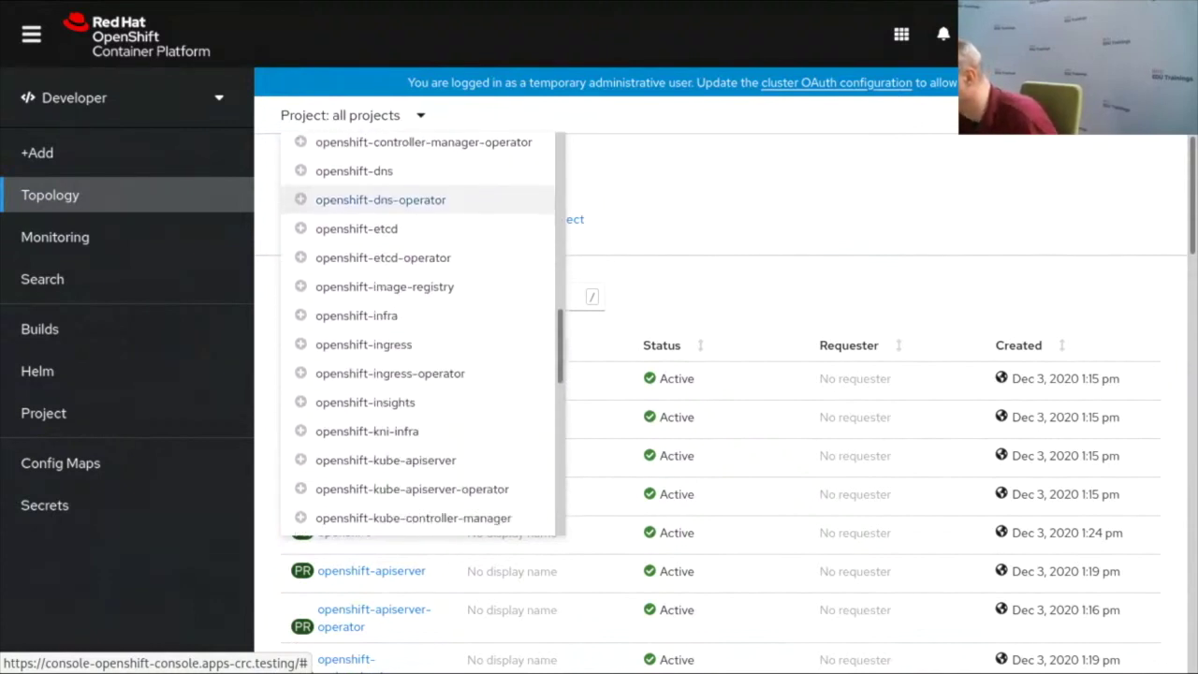
pyautogui.scroll(-3, 412, 347)
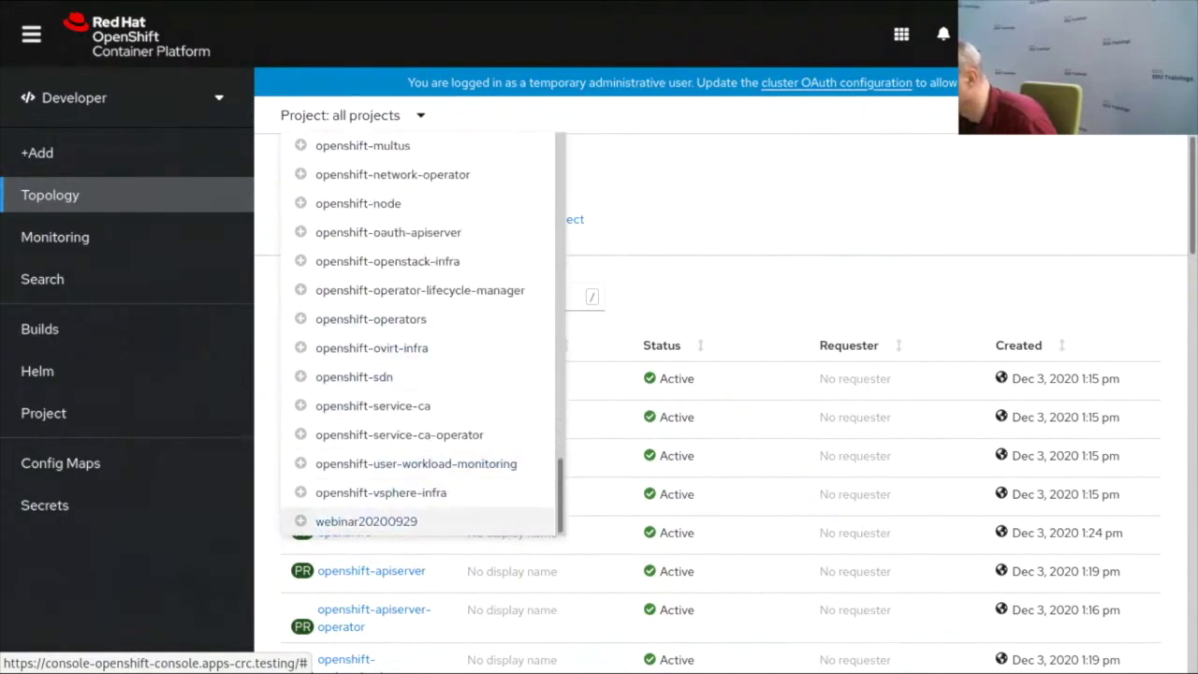
pyautogui.click(366, 520)
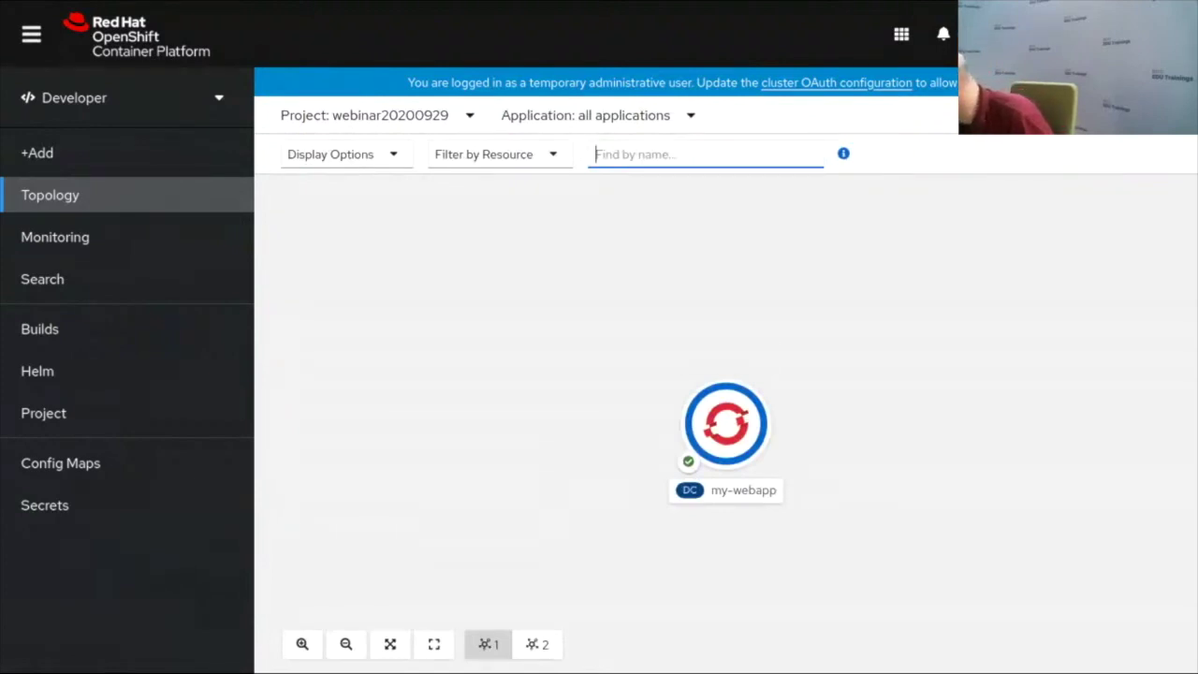
# Step: Examine the my-webapp deployment in the topology, its build status and the console's available perspectives
pyautogui.click(303, 644)
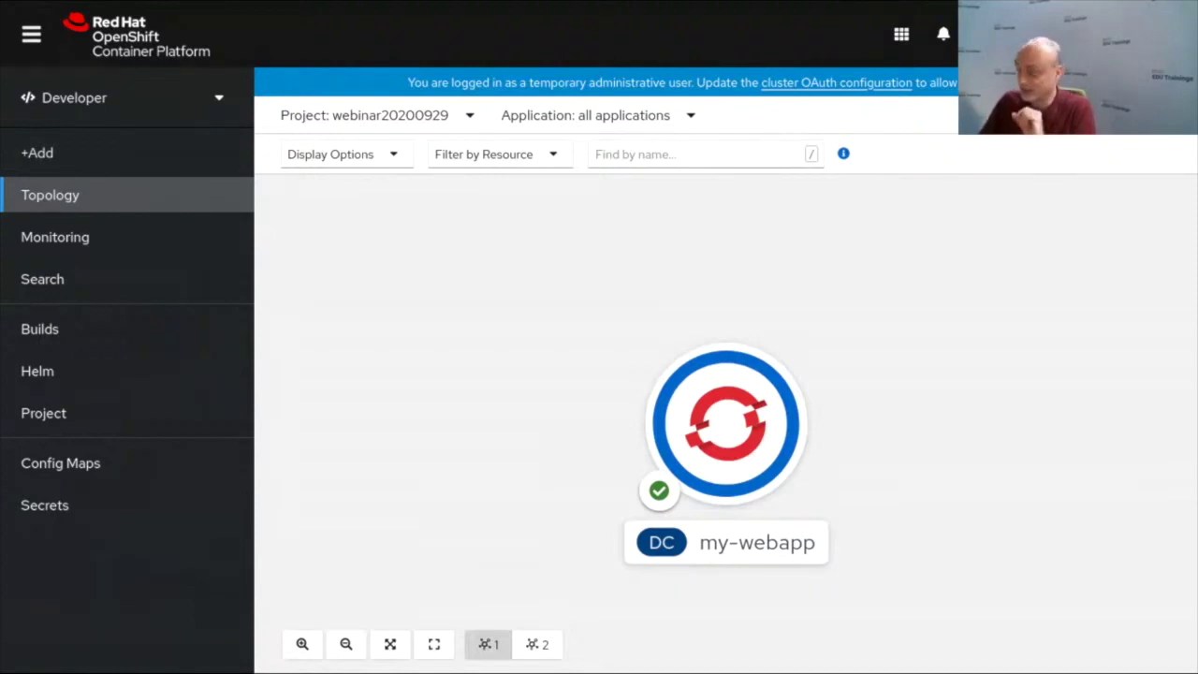
pyautogui.click(122, 97)
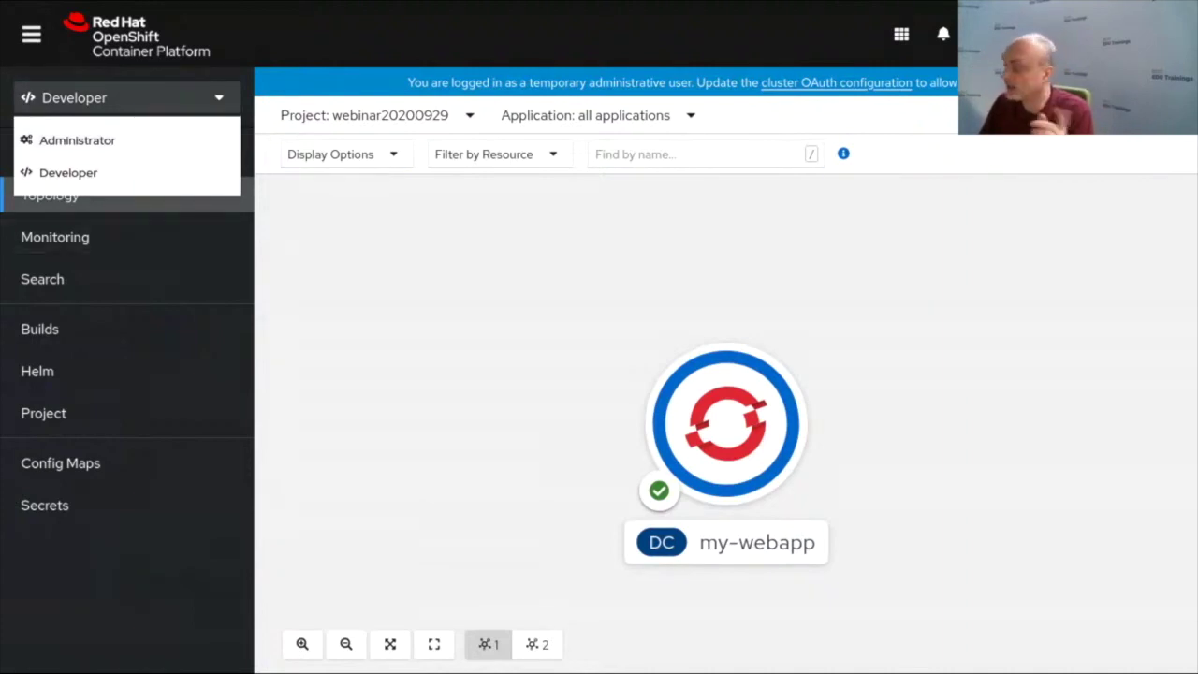
pyautogui.click(845, 446)
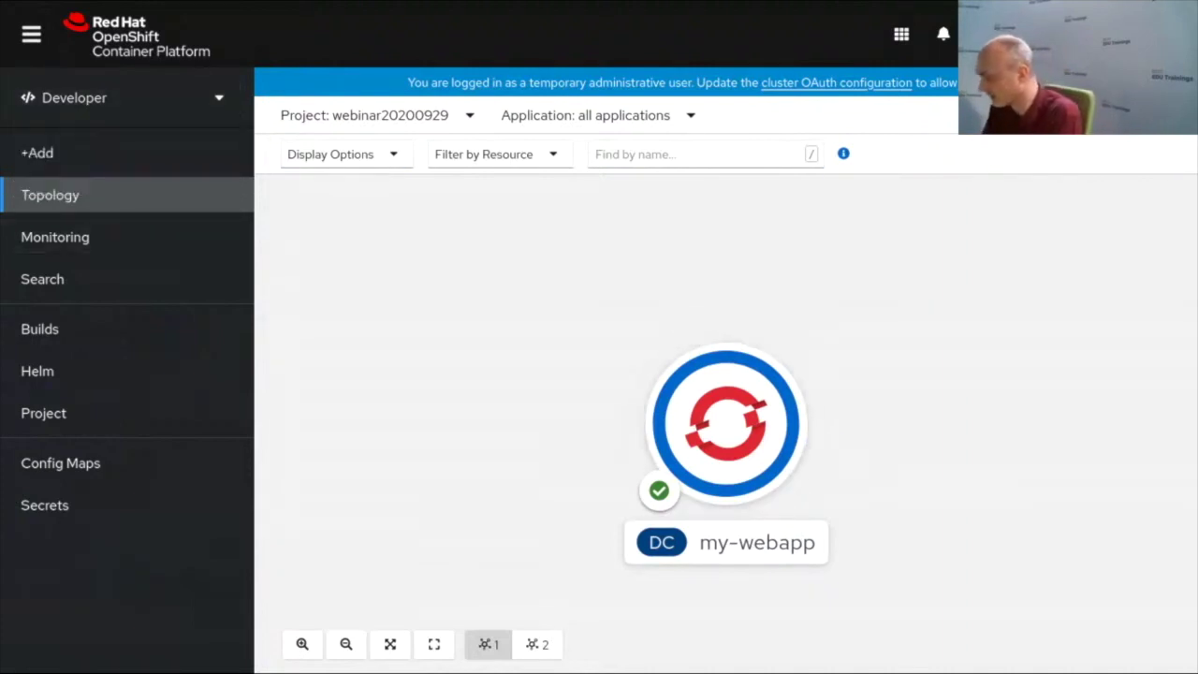
pyautogui.moveTo(845, 446)
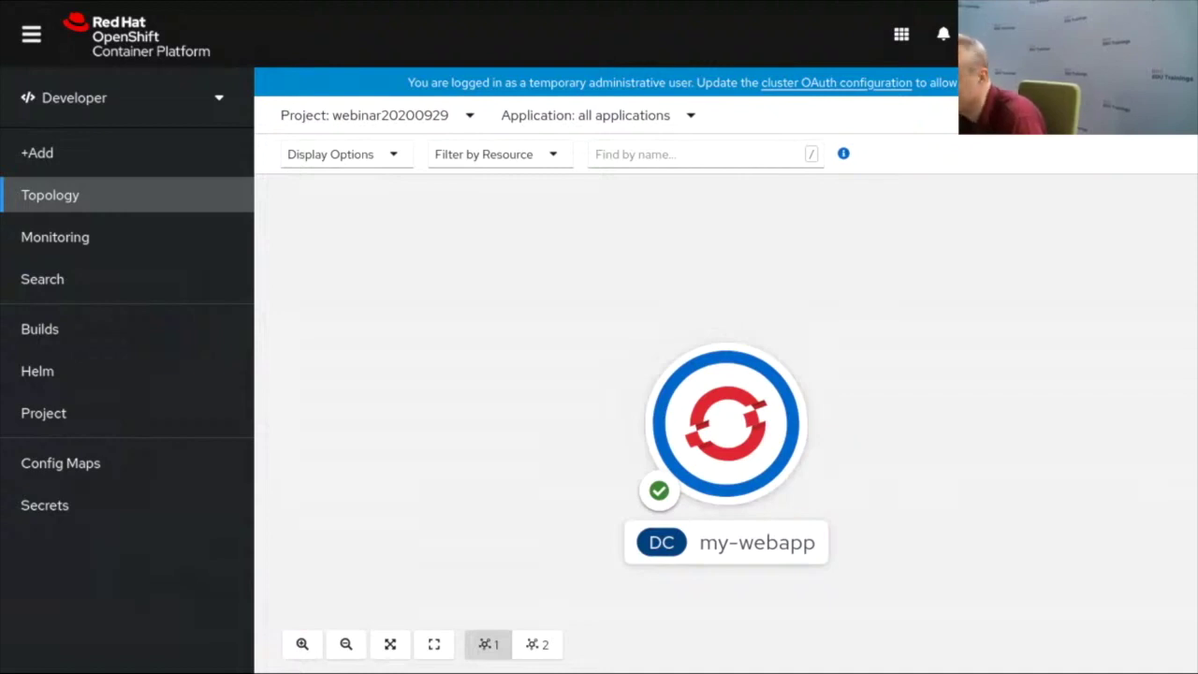
pyautogui.moveTo(727, 361)
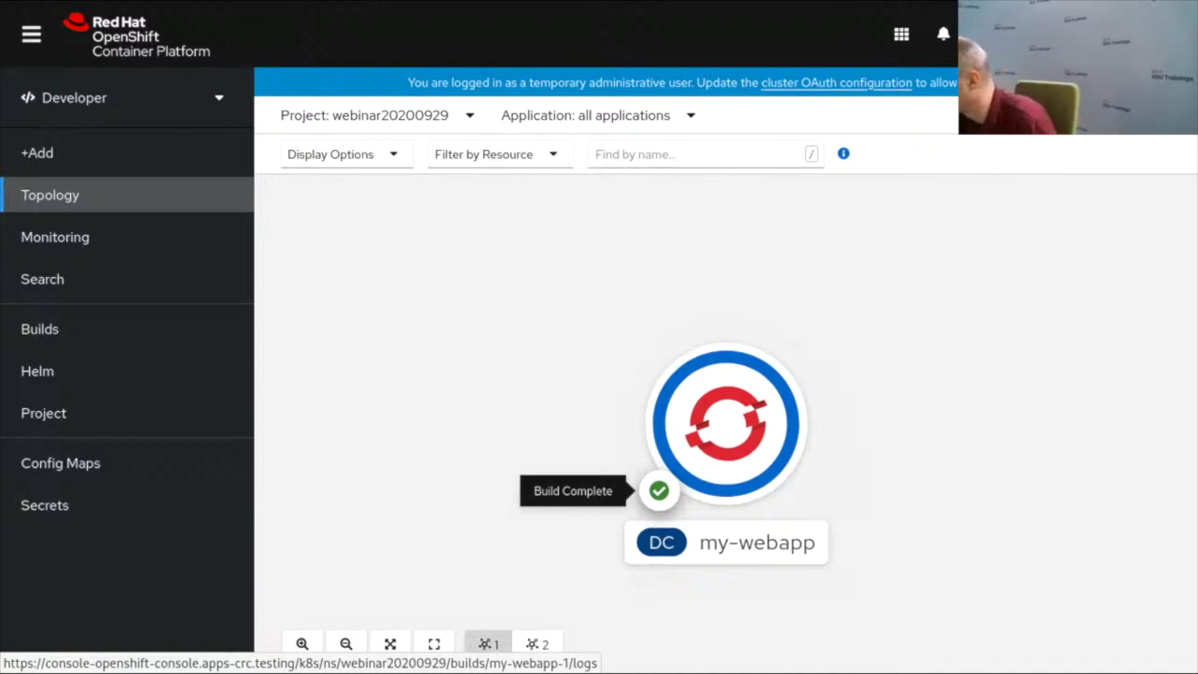
# Step: Review the available ways to add an application, component or service to the webinar20200929 project
pyautogui.click(38, 153)
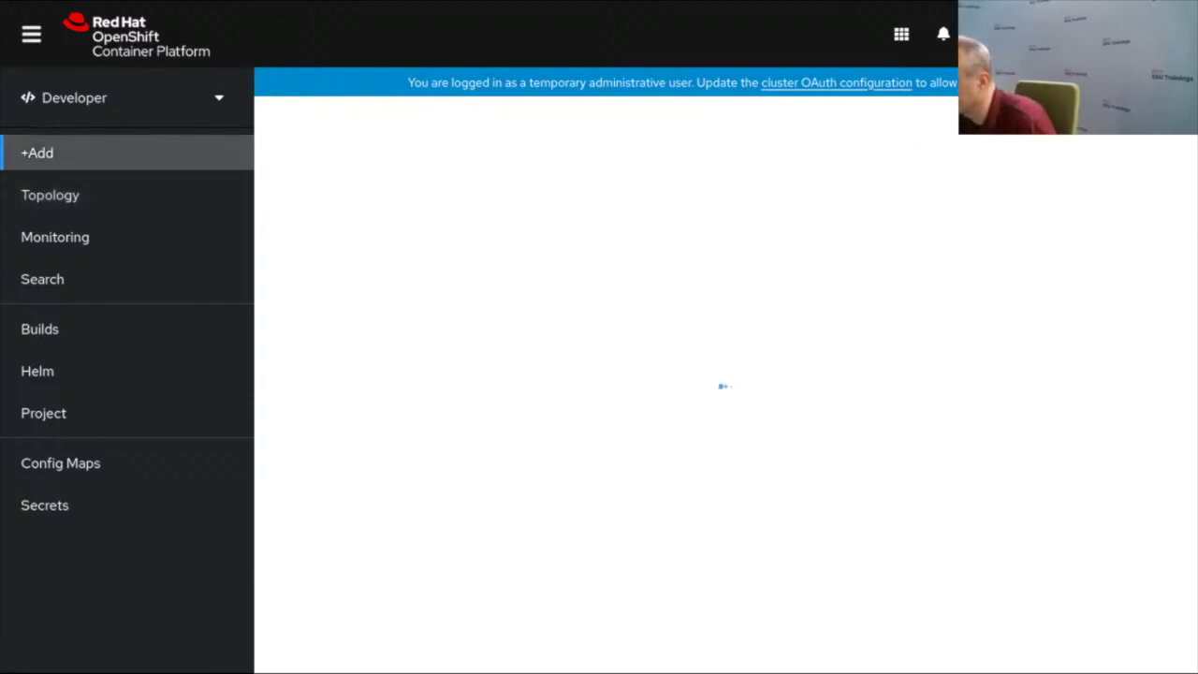
pyautogui.scroll(-1, 870, 318)
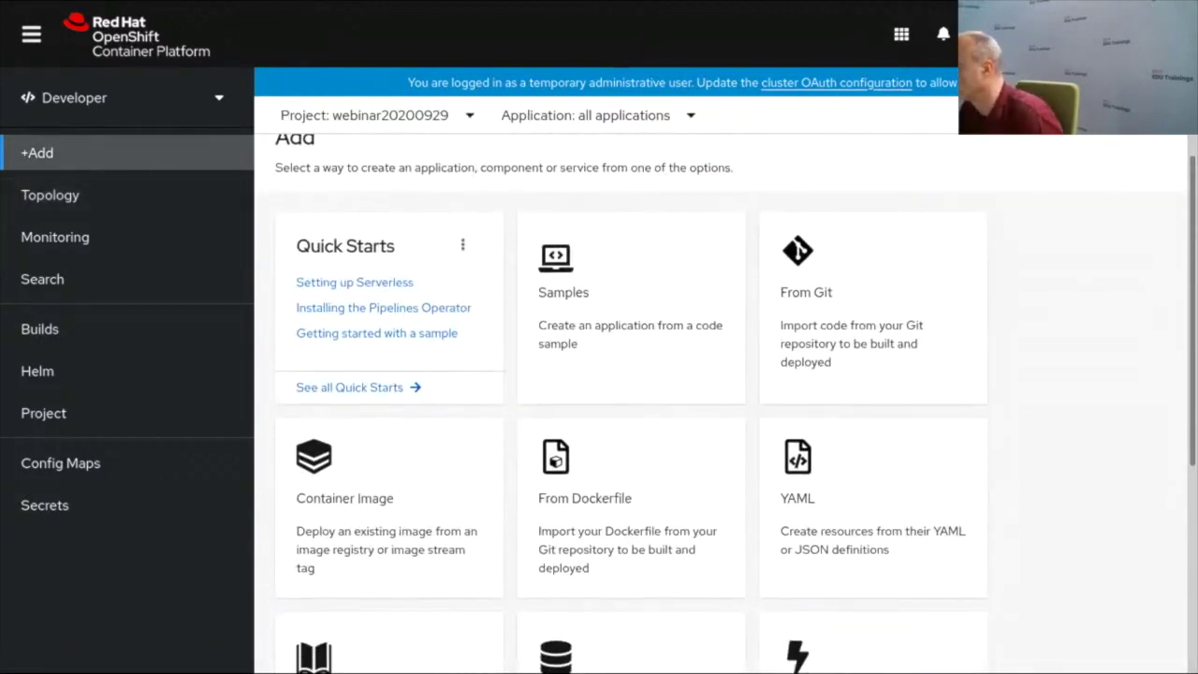
pyautogui.scroll(-2, 871, 449)
pyautogui.scroll(3, 870, 449)
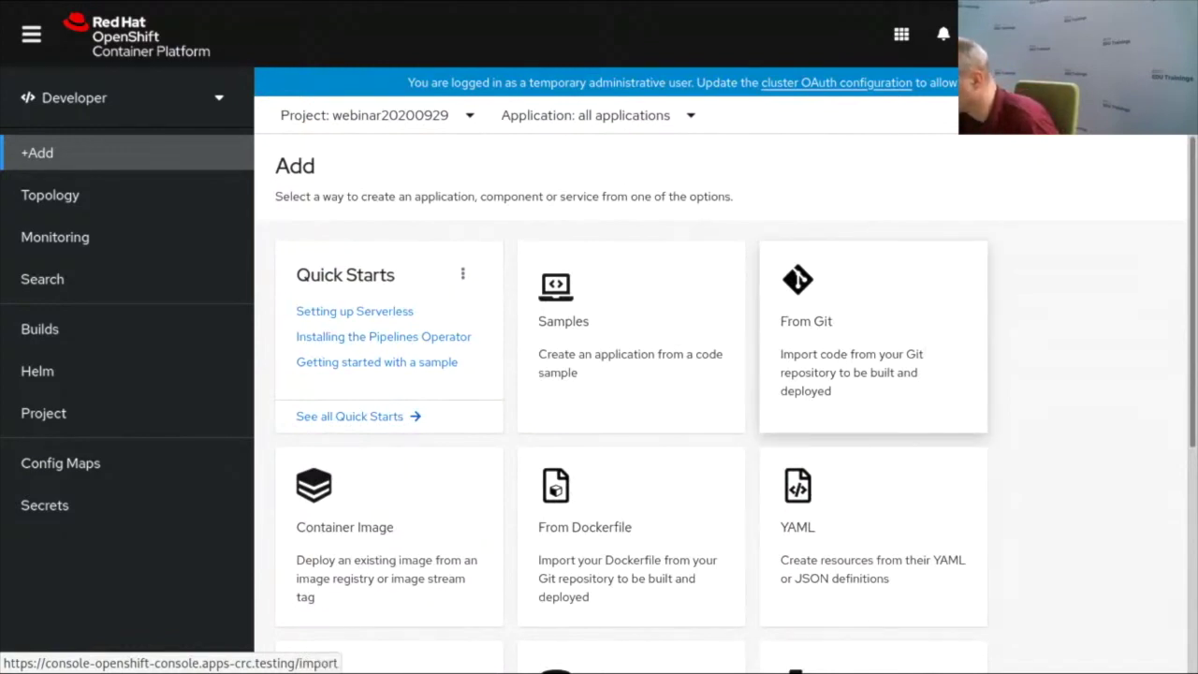
pyautogui.scroll(-2, 871, 374)
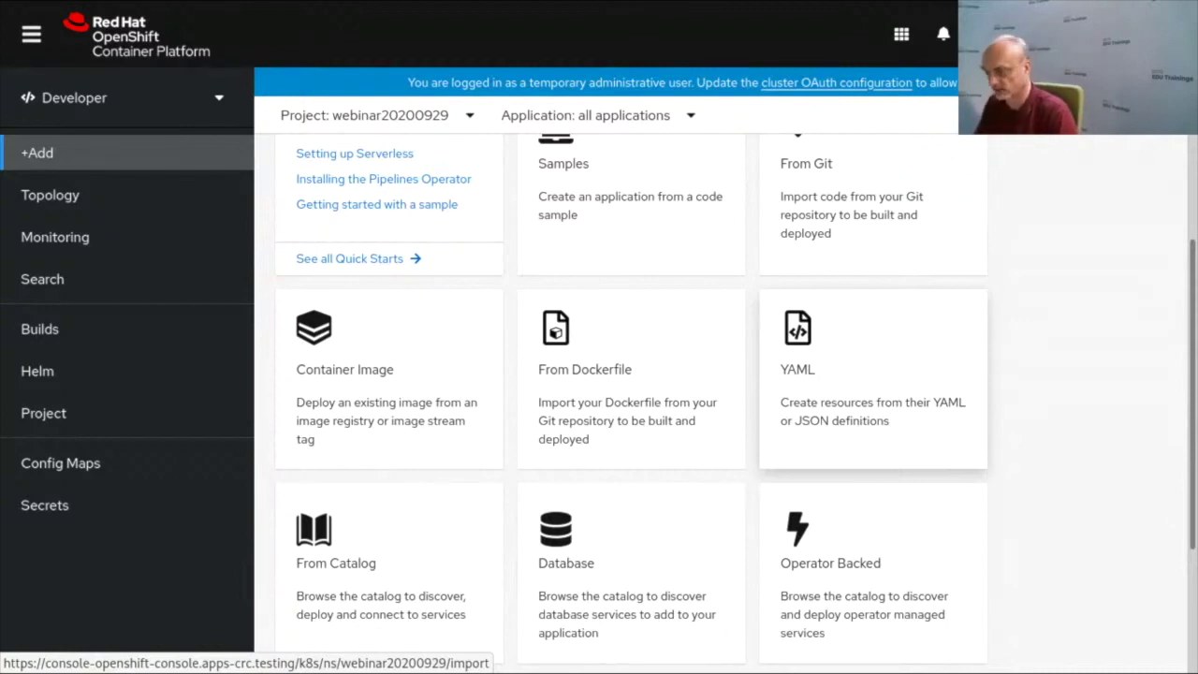
pyautogui.scroll(-1, 870, 450)
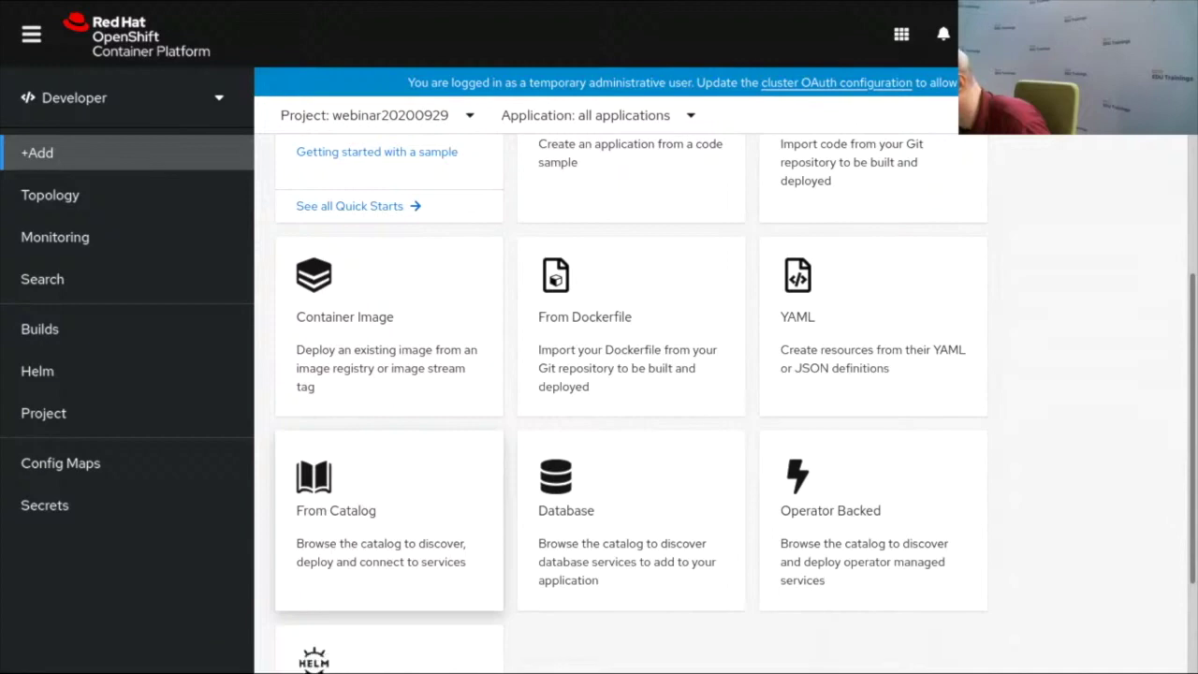
# Step: Open the Developer Catalog and browse its application templates as far as Django + PostgreSQL
pyautogui.click(388, 519)
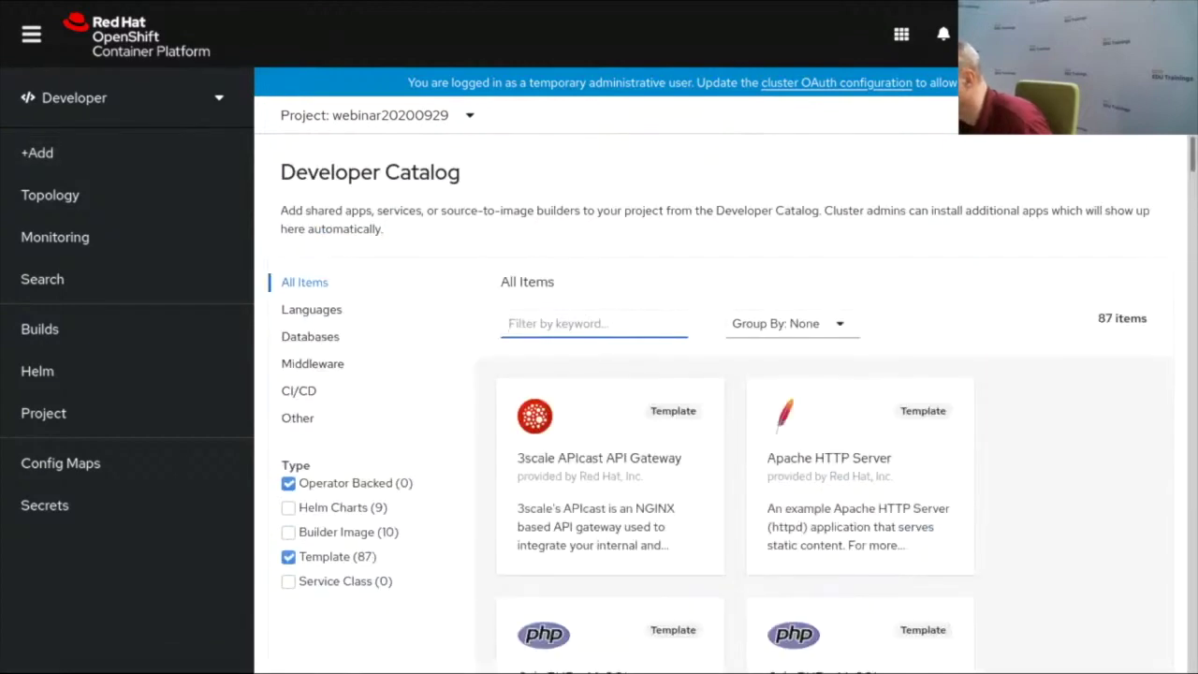
pyautogui.scroll(-1, 608, 468)
pyautogui.scroll(-3, 608, 402)
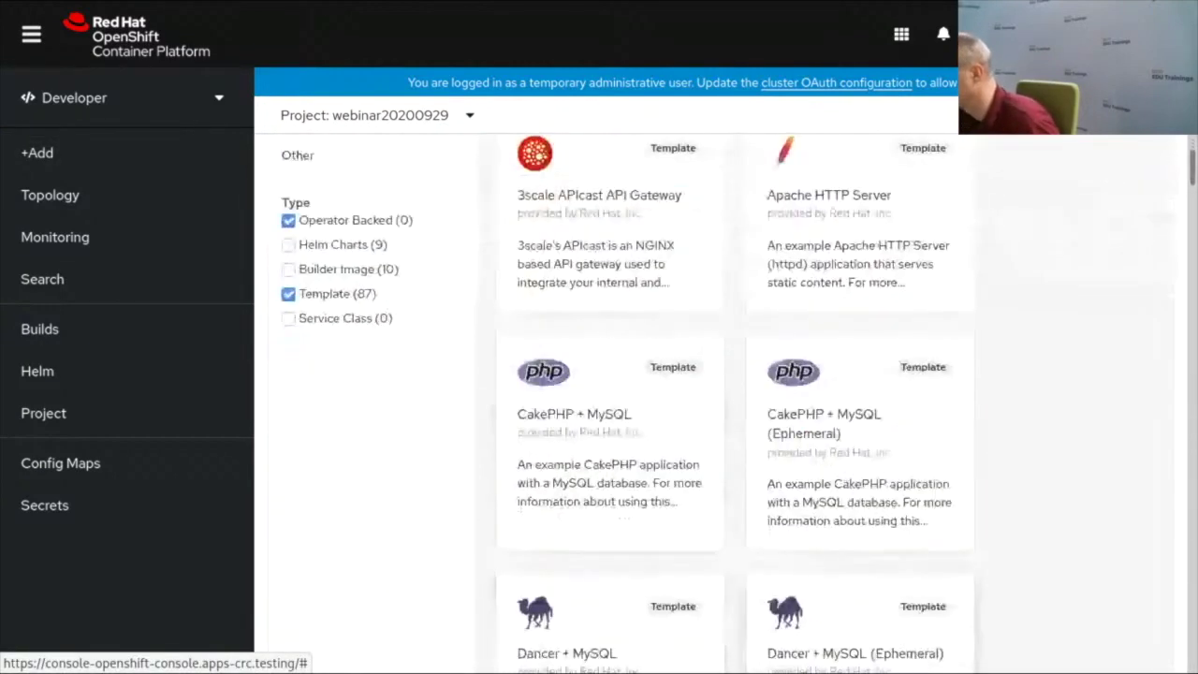
pyautogui.scroll(-2, 608, 402)
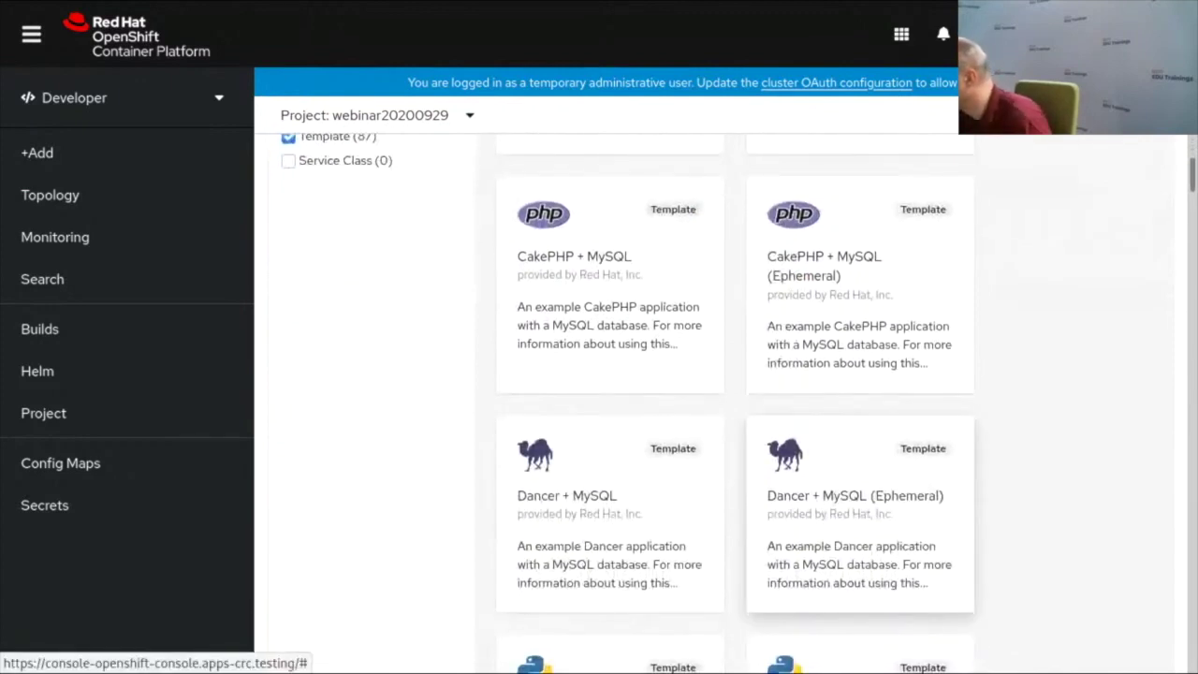
pyautogui.scroll(-1, 860, 515)
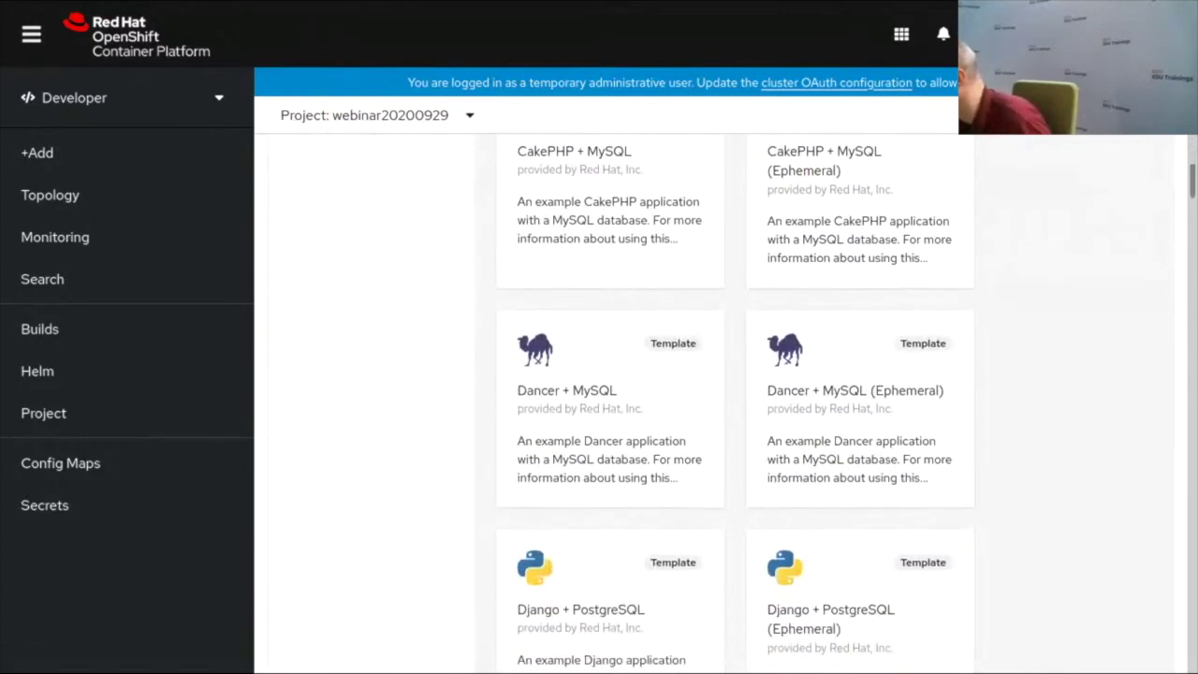
pyautogui.scroll(-4, 734, 402)
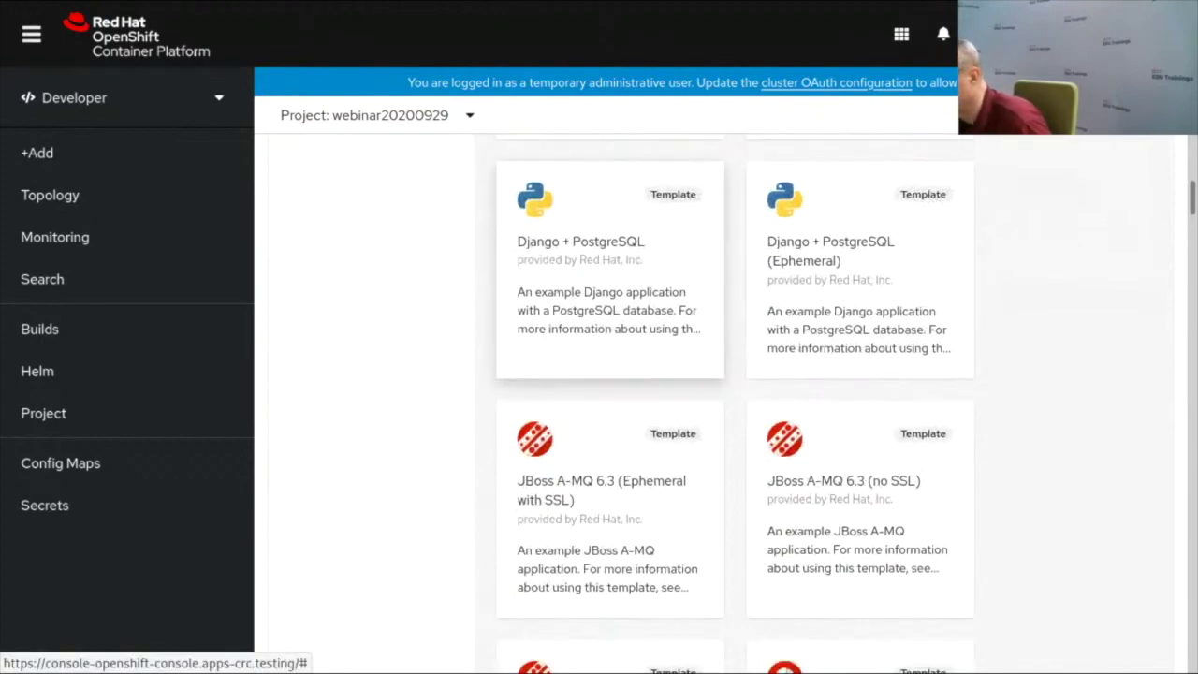
# Step: Open the instantiation form of the persistent Django + PostgreSQL template and review its parameters
pyautogui.click(609, 271)
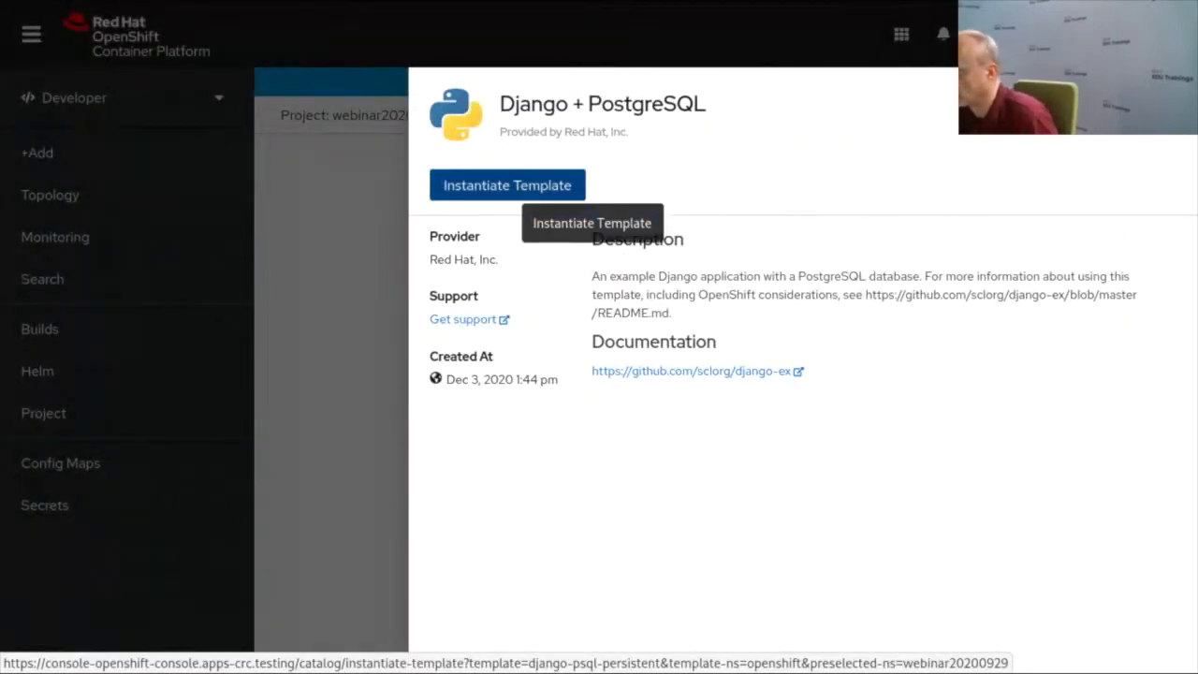
pyautogui.click(560, 191)
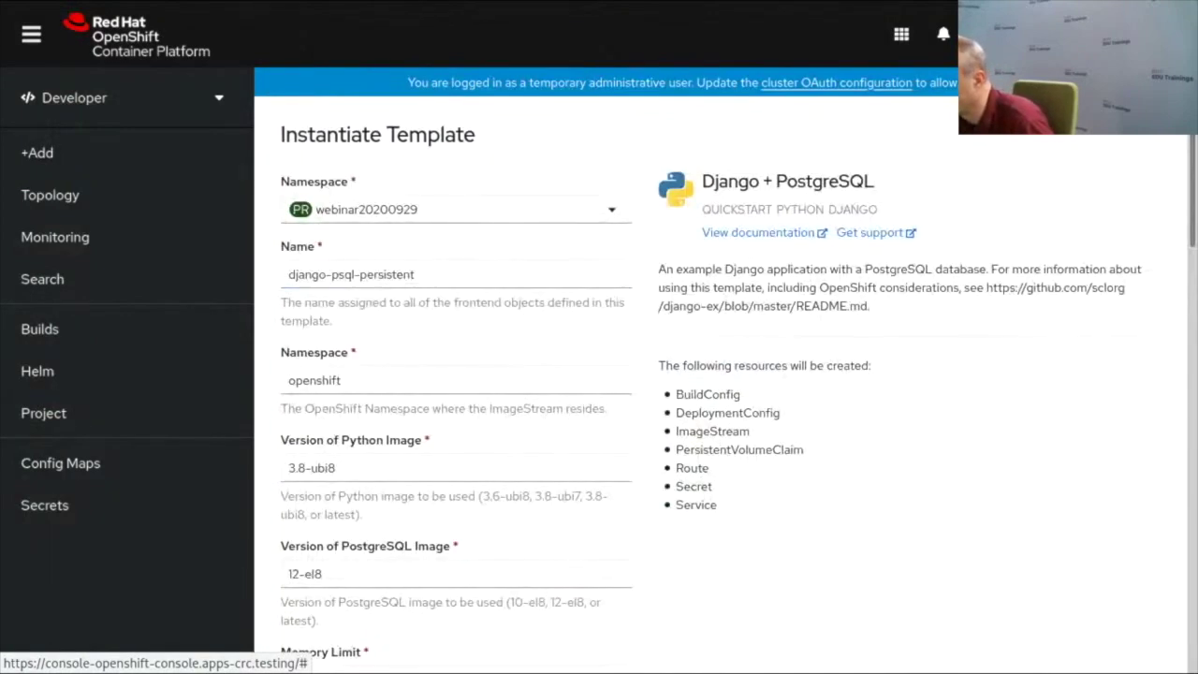
pyautogui.scroll(-4, 456, 374)
pyautogui.scroll(-4, 599, 384)
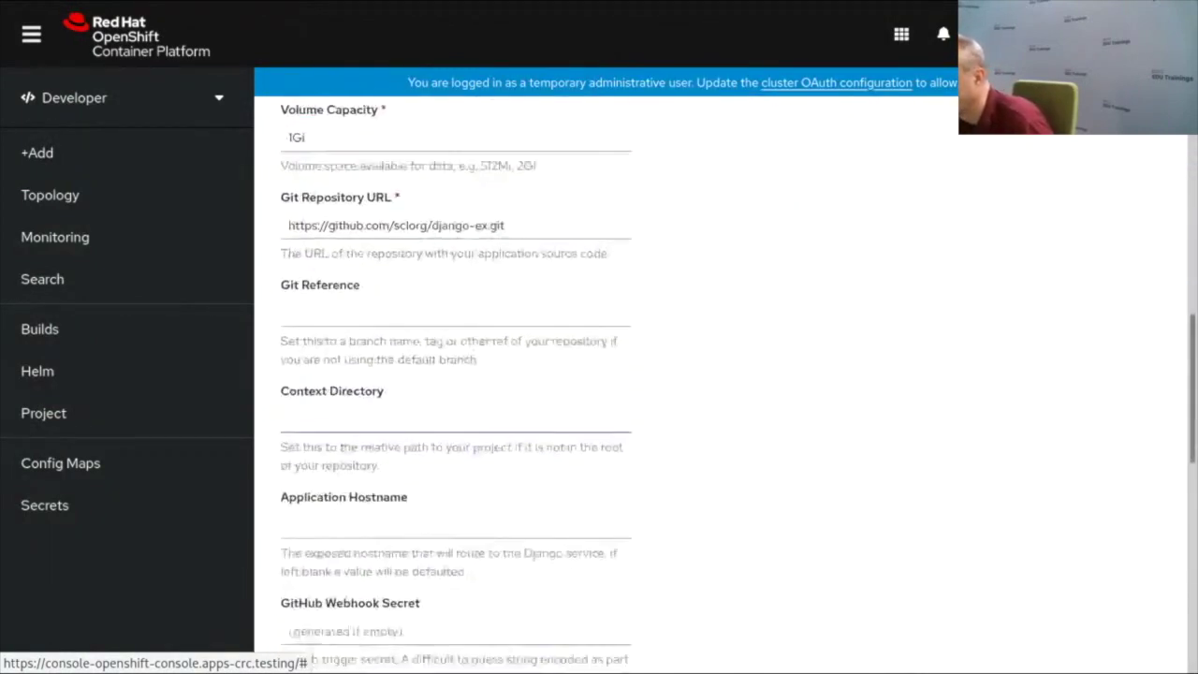
pyautogui.scroll(8, 599, 384)
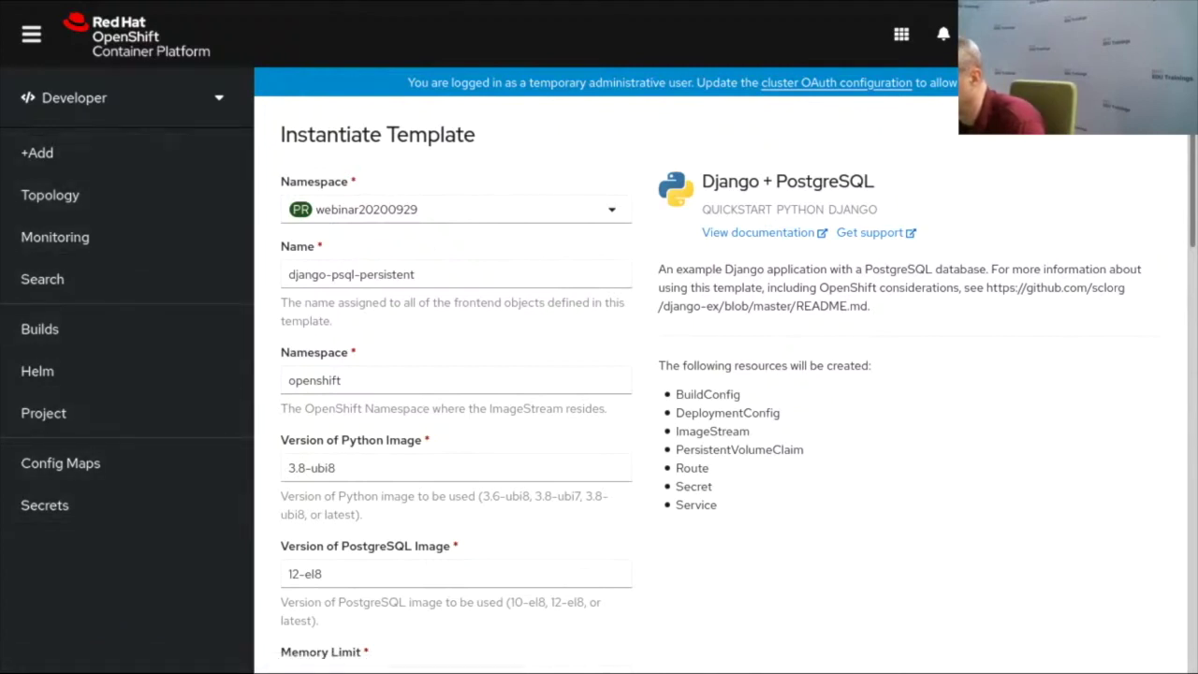
# Step: Switch to the Administrator perspective and examine the cluster overview's details, inventory, utilization and the administration sections
pyautogui.click(122, 97)
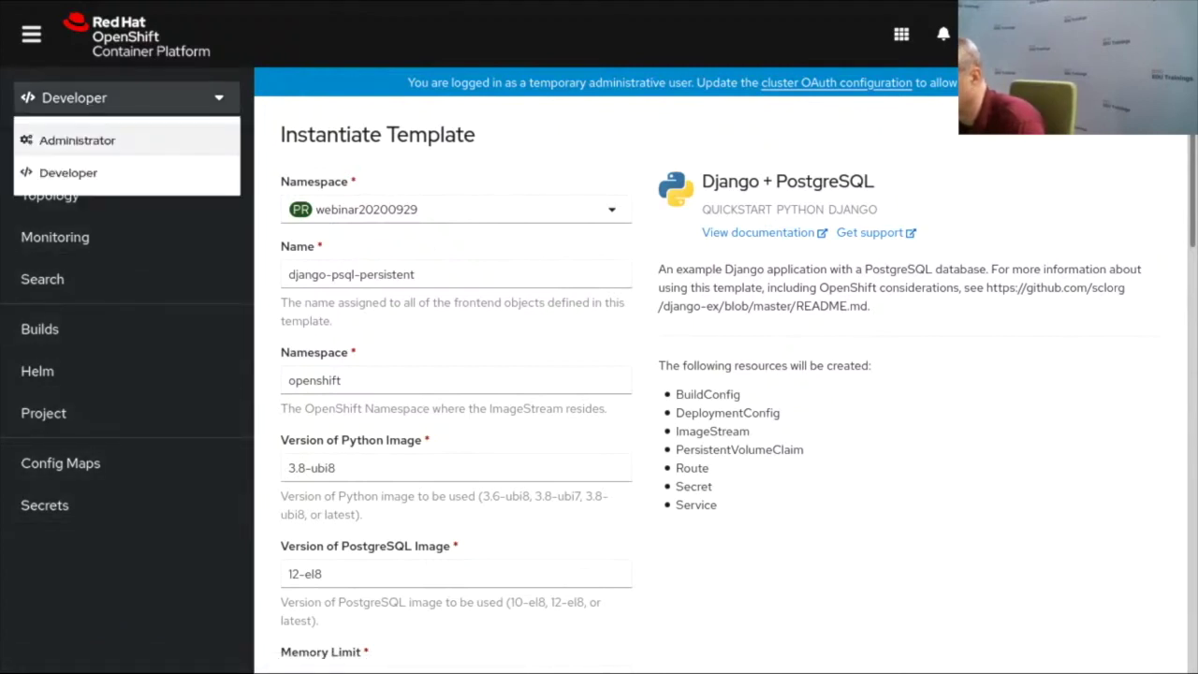
pyautogui.click(70, 137)
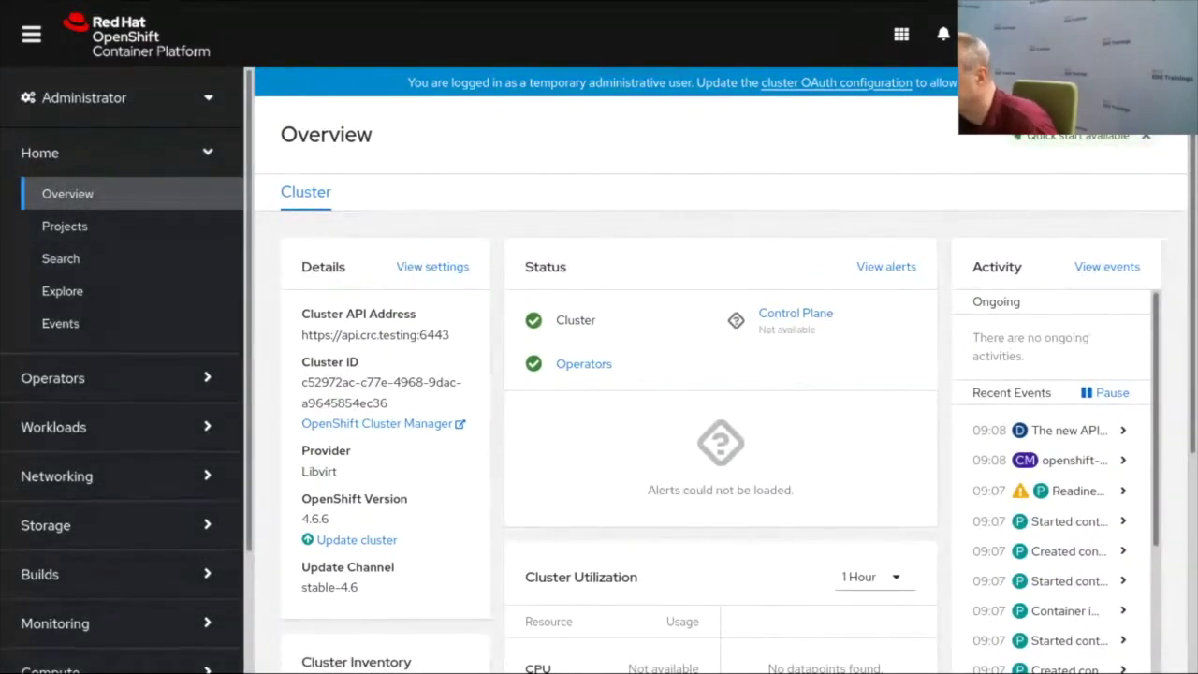
pyautogui.scroll(-1, 721, 374)
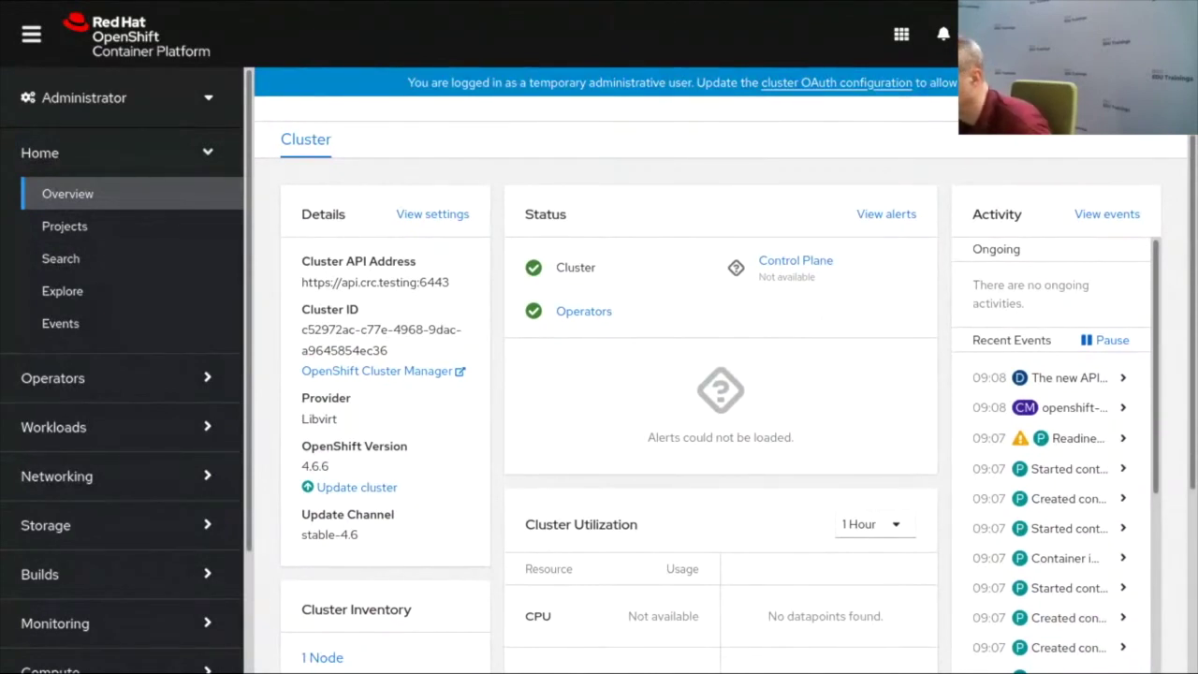
pyautogui.scroll(-2, 384, 370)
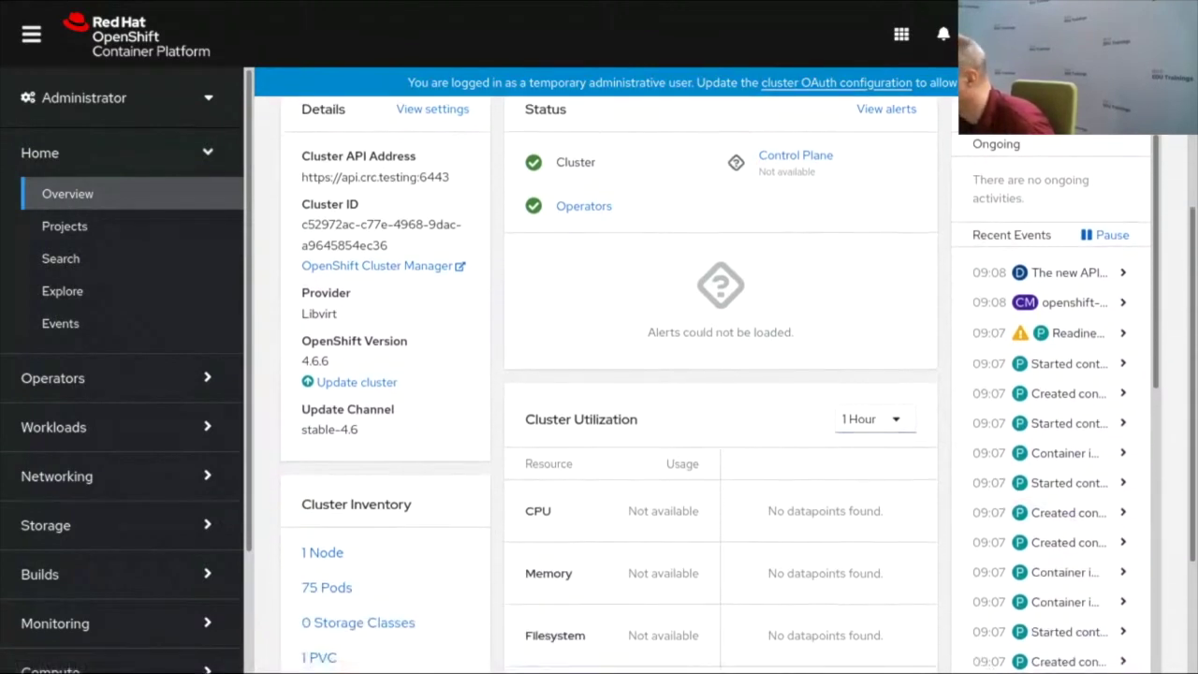
pyautogui.scroll(-3, 599, 384)
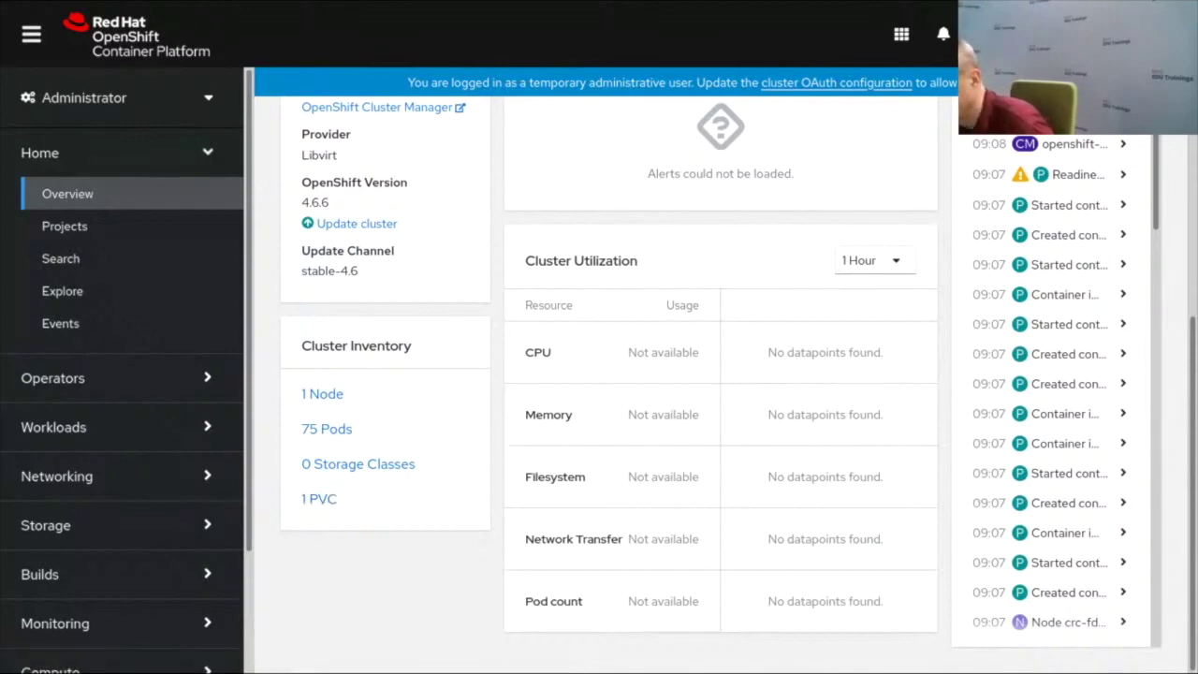
pyautogui.scroll(5, 720, 374)
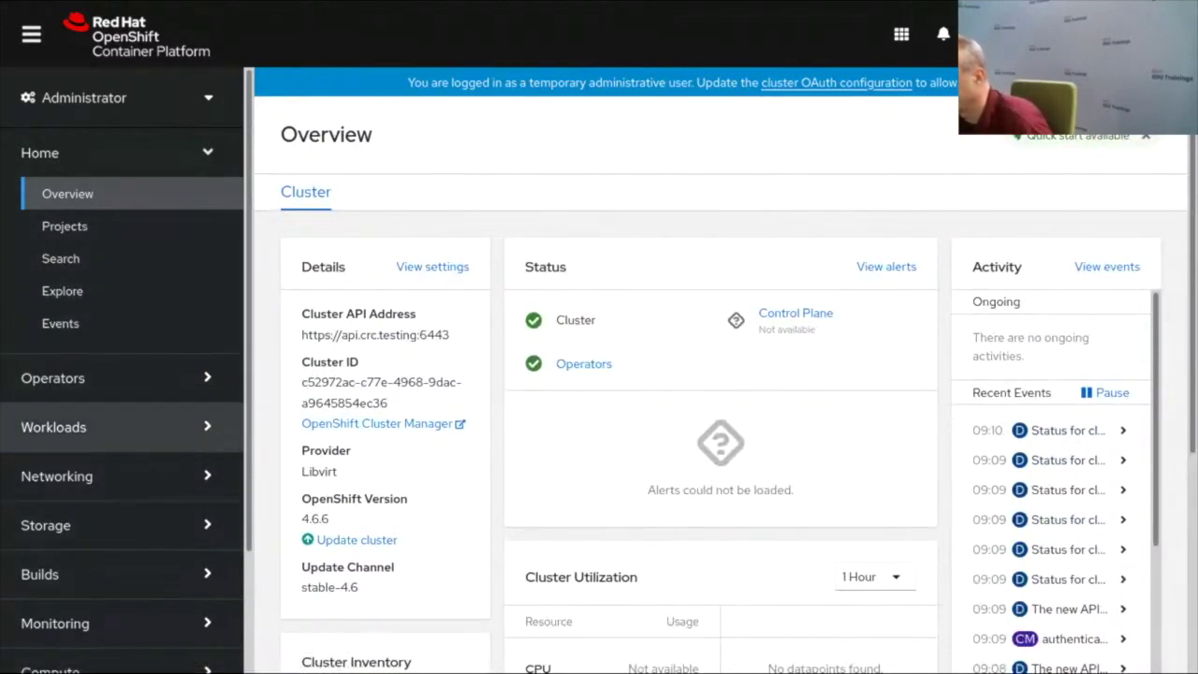
pyautogui.scroll(-3, 121, 474)
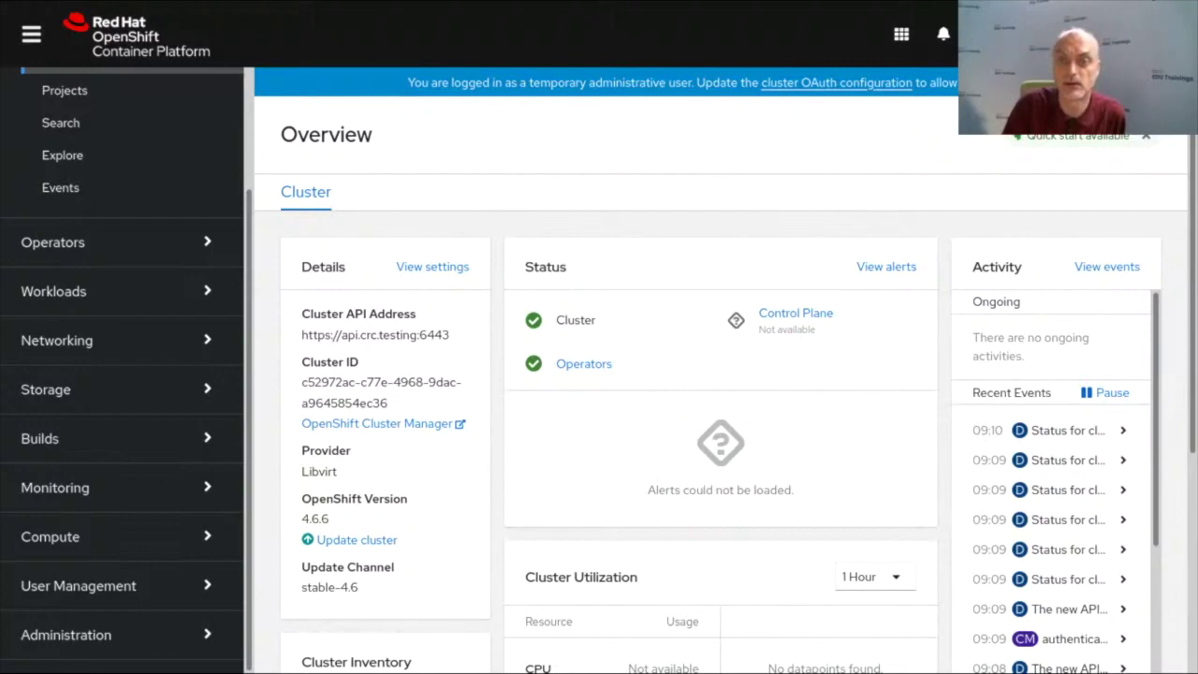
# Step: Switch to the presentation and show the slide on deploying applications in OpenShift
pyautogui.hotkey('alt', 'Tab')
pyautogui.press('Right')
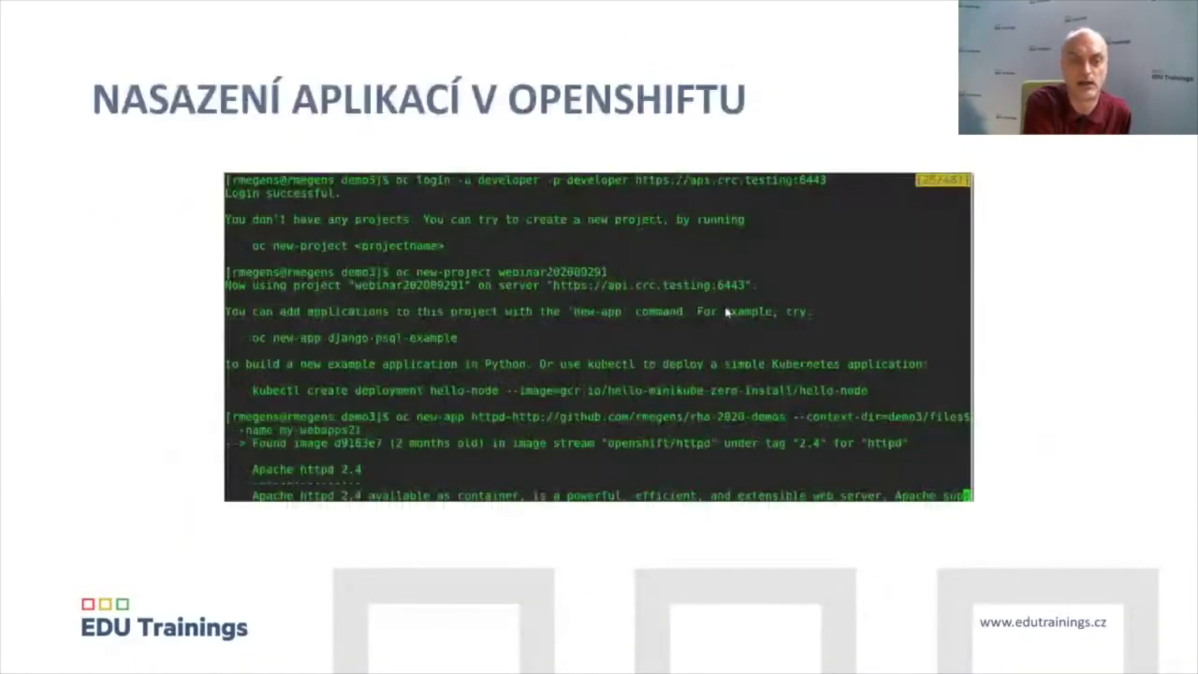